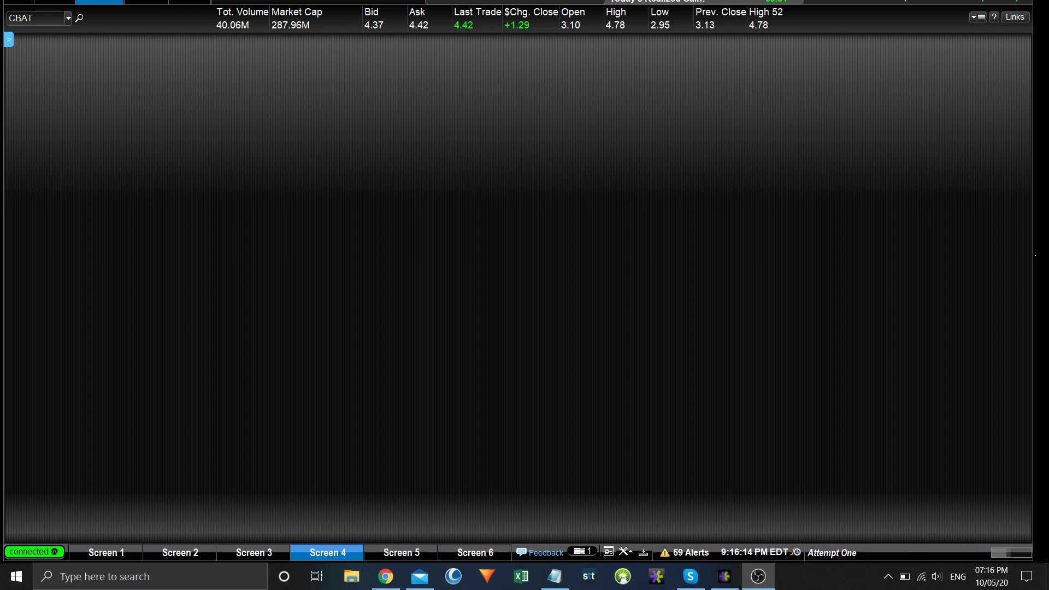
Check the data connection status details, then look through the Screen 1, 2 and 3 layouts
click(34, 551)
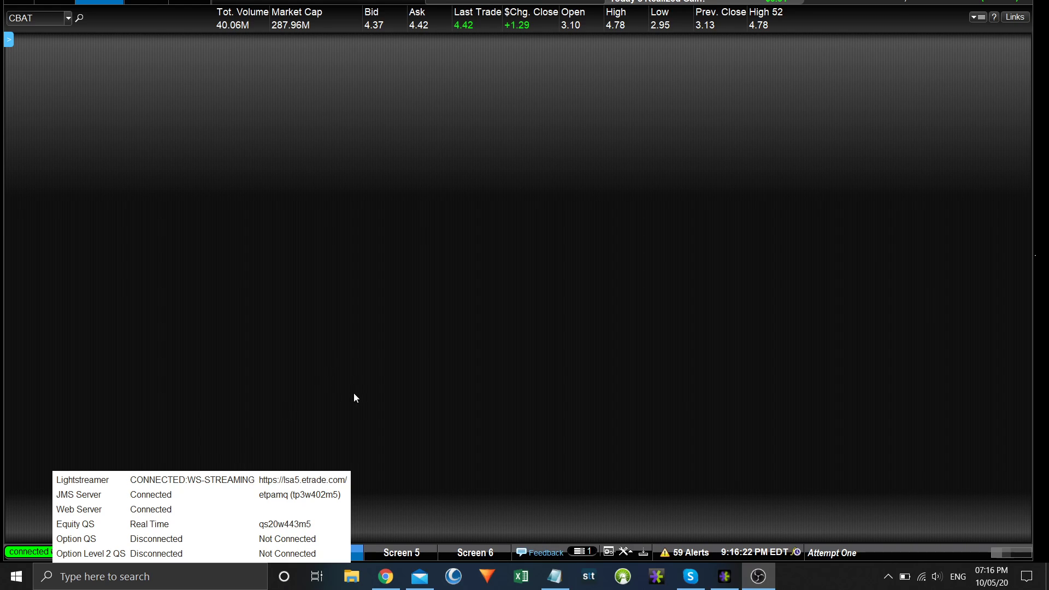
click(824, 23)
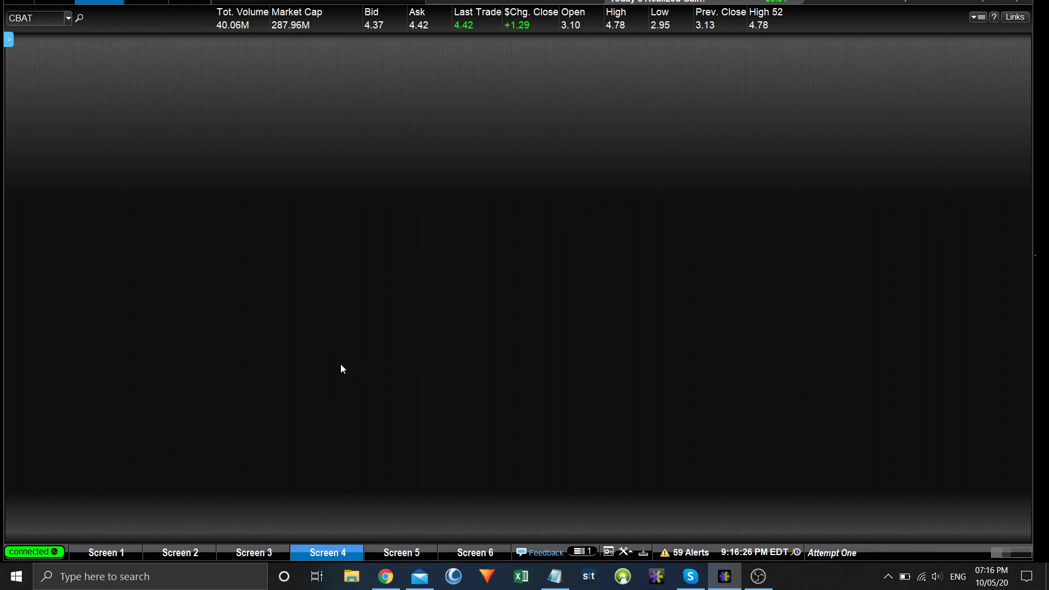
click(136, 551)
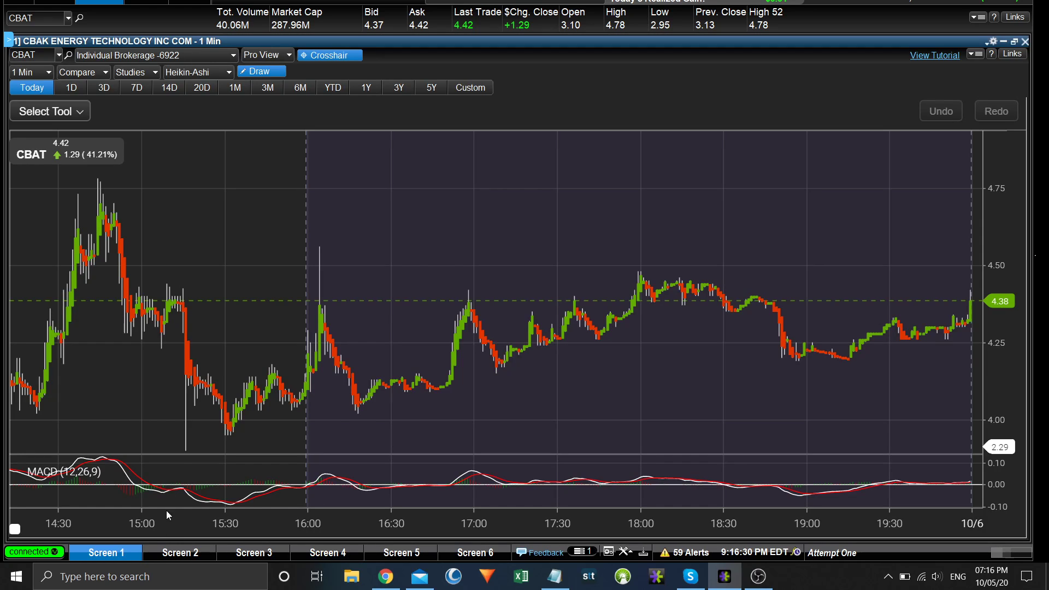
click(182, 555)
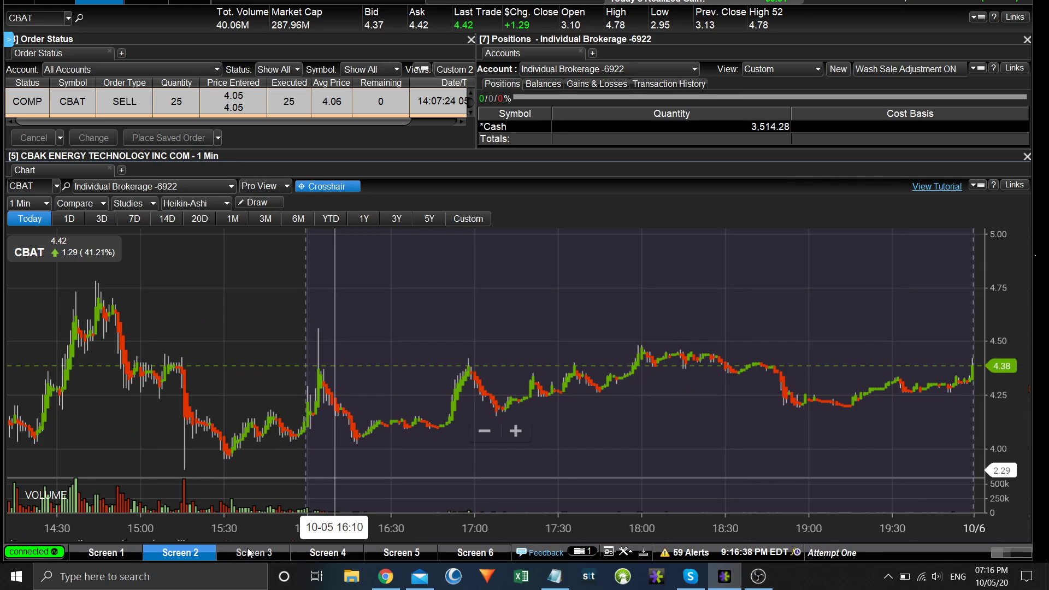
click(247, 553)
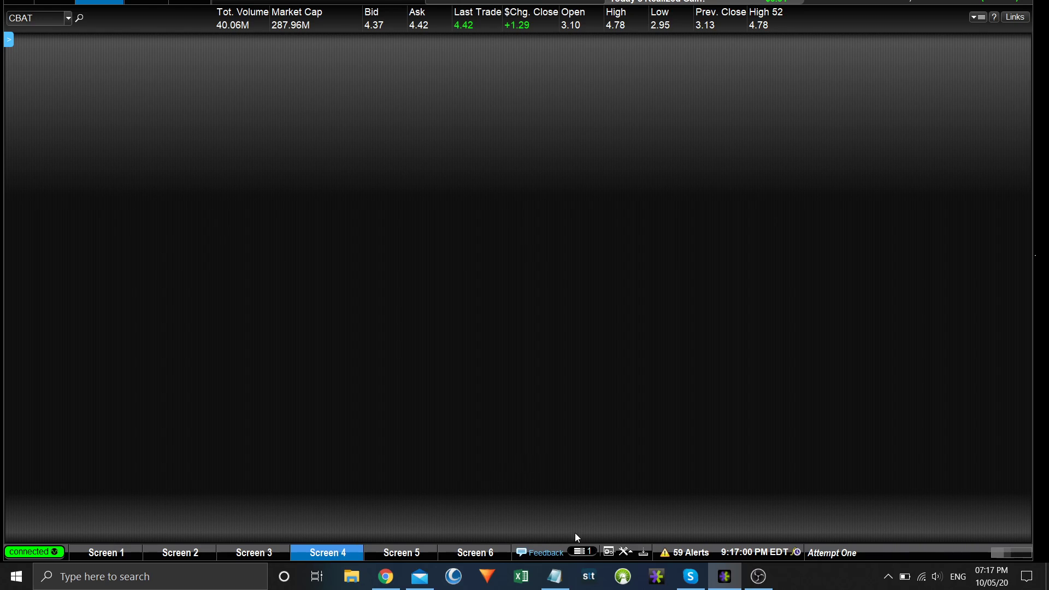
Tile Screen 4 as two top panes over one wide bottom pane, and list the bottom pane's tools
click(608, 552)
mouse_move(639, 510)
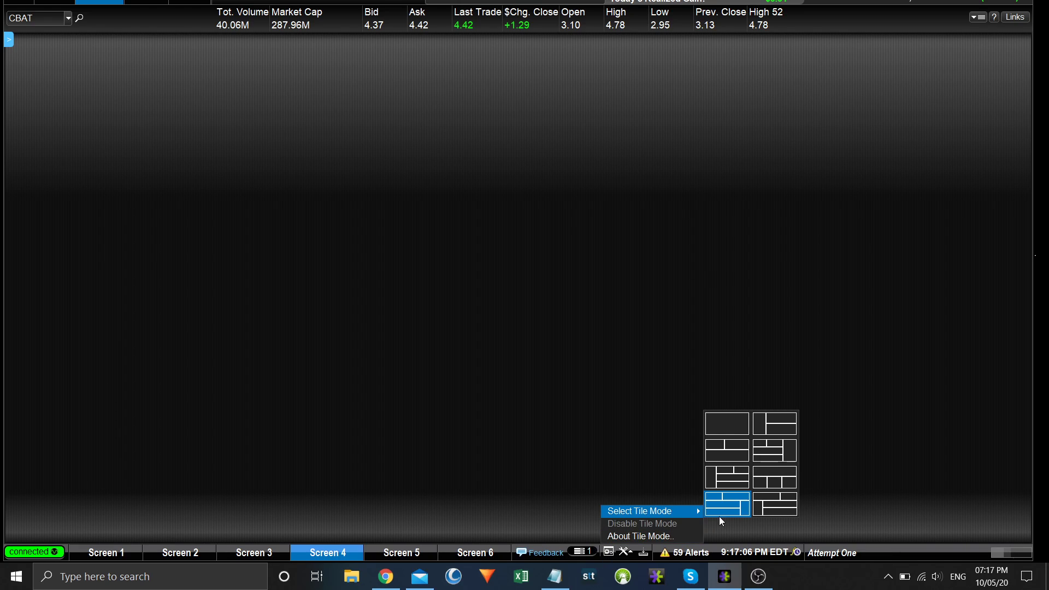
click(733, 455)
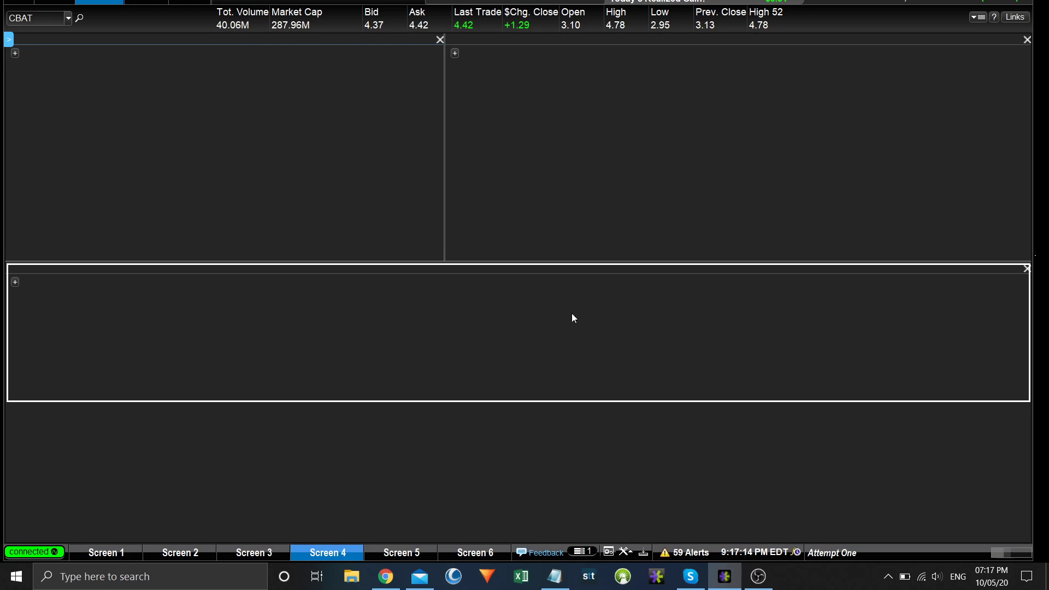
click(16, 282)
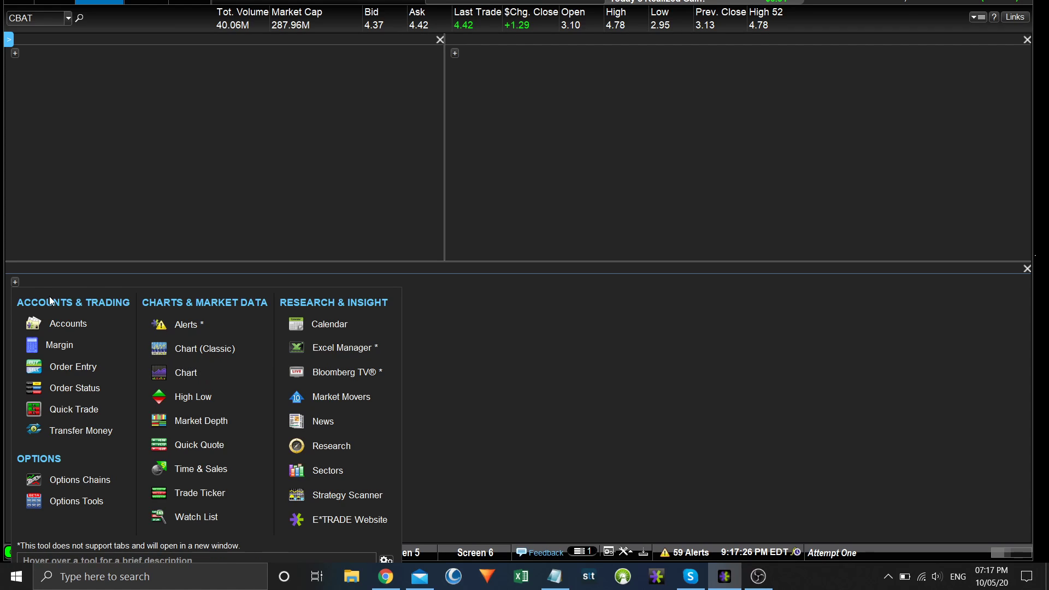
Add a QQQ daily chart to the bottom pane with Show Quote Values unchecked
click(200, 376)
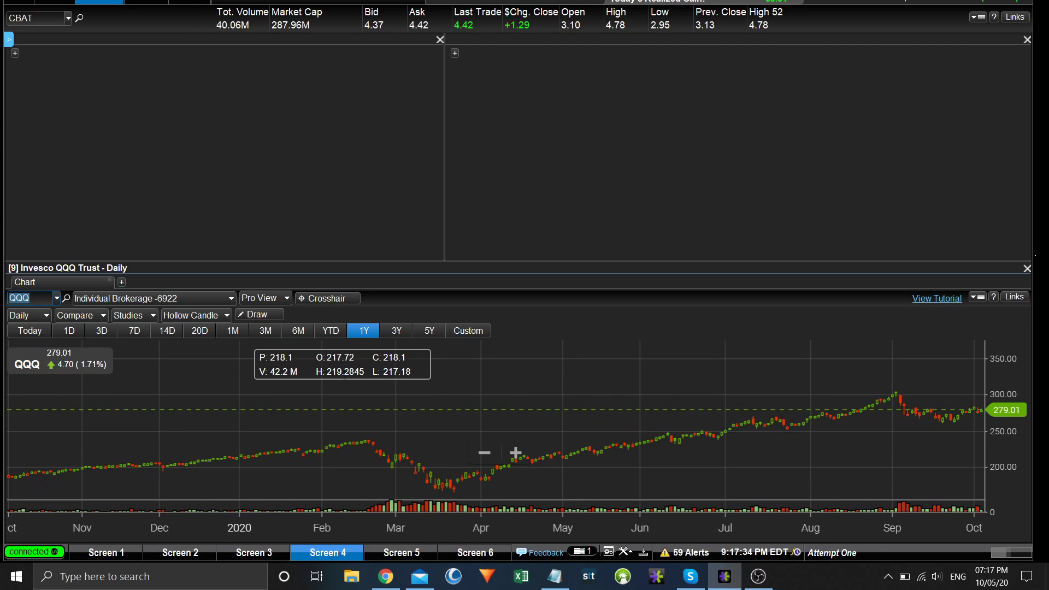
right_click(285, 366)
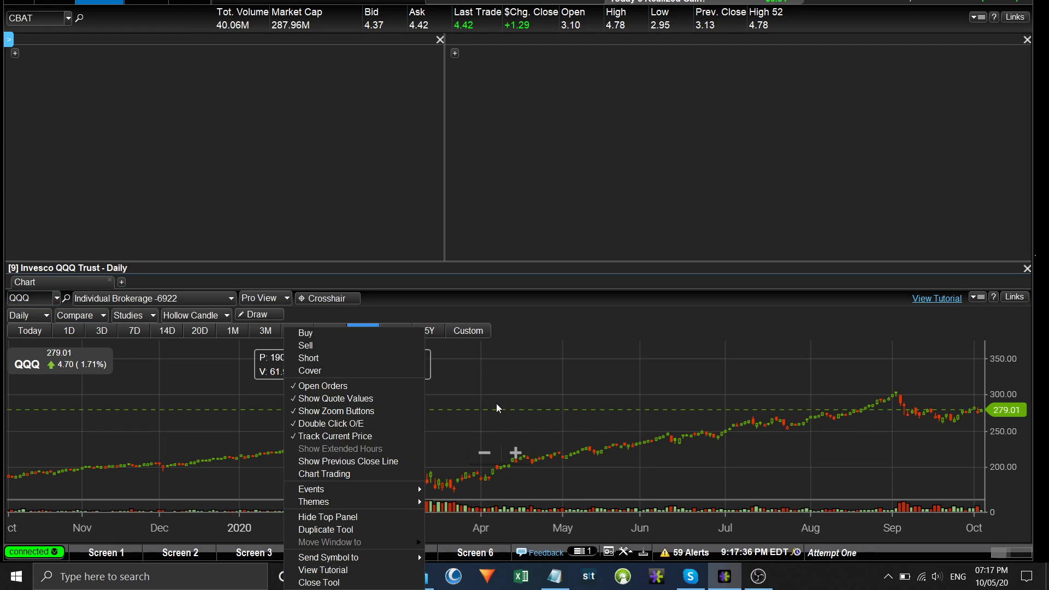
click(350, 401)
mouse_move(282, 362)
mouse_down()
mouse_move(119, 94)
mouse_move(16, 56)
mouse_up()
Put QQQ Market Depth in the top-left pane and QQQ Time & Sales in the top-right pane
click(15, 54)
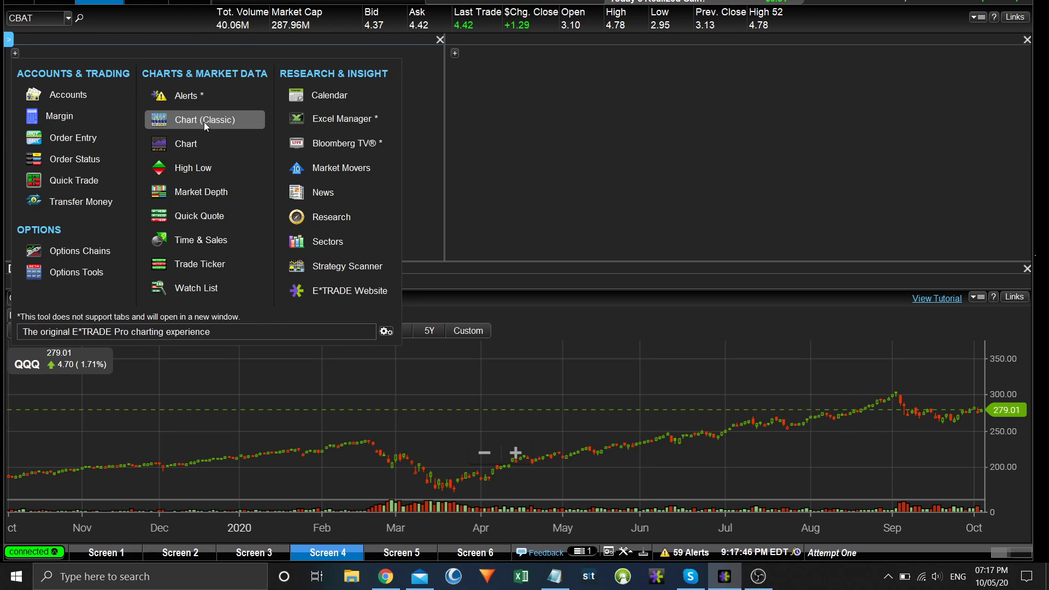
click(197, 196)
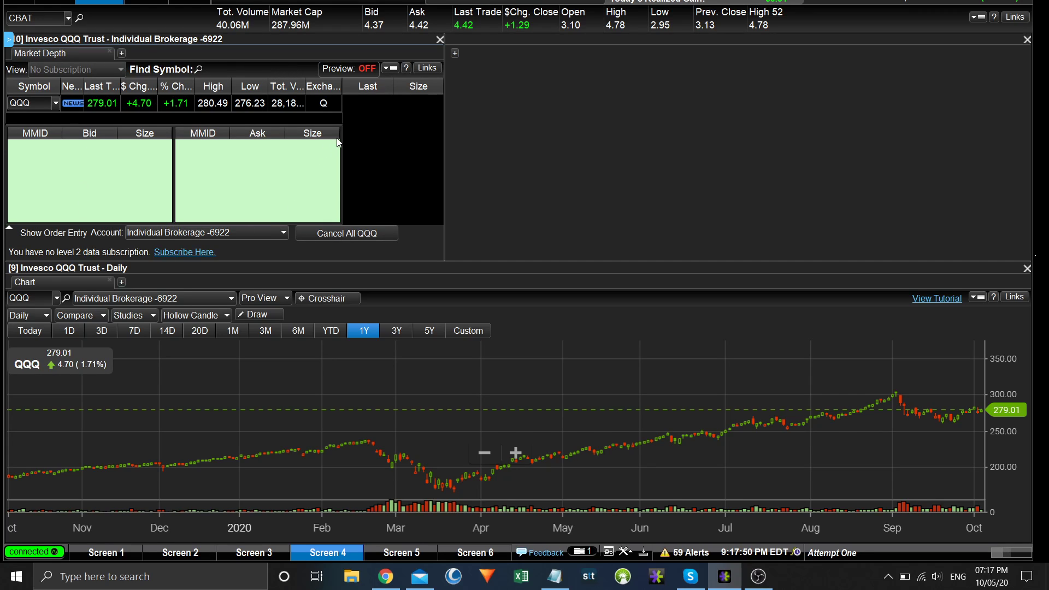
click(455, 54)
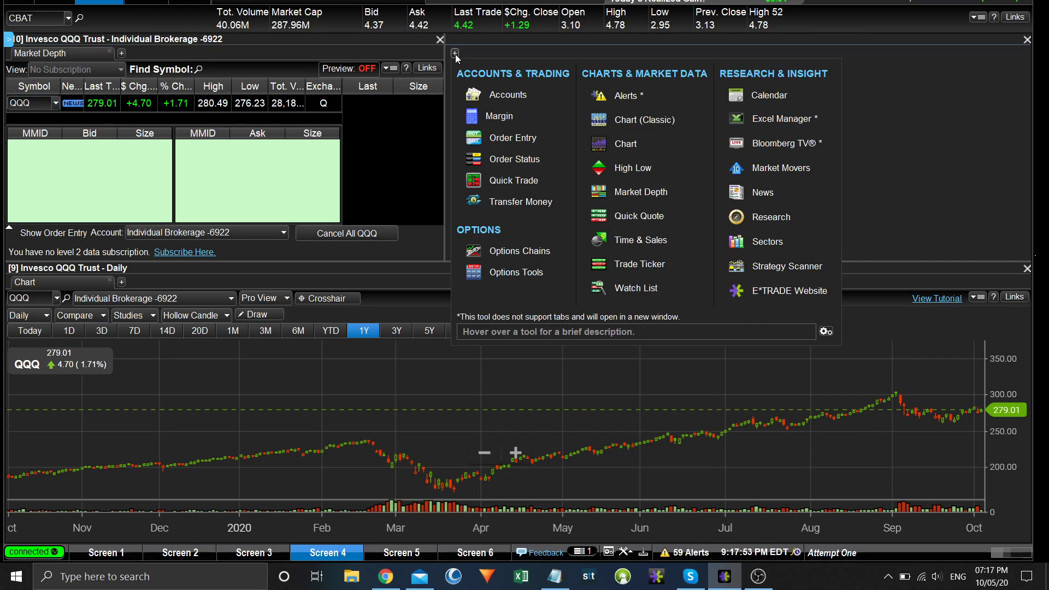
click(637, 244)
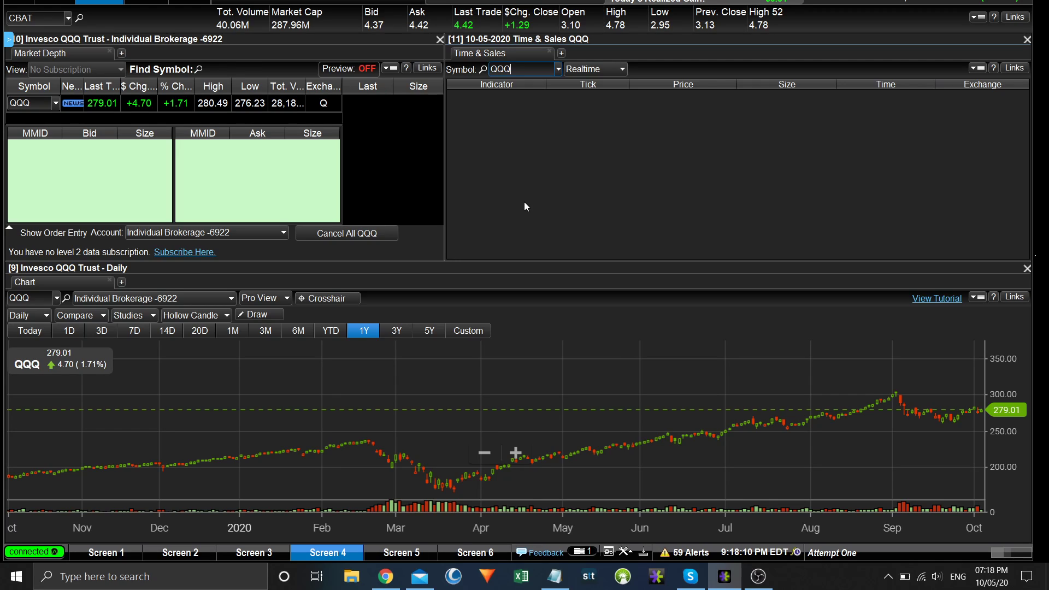
Switch Time & Sales to SPY, then close the Market Depth and Time & Sales panels
key(BackSpace)
key(BackSpace)
key(BackSpace)
text(SPY)
key(Return)
click(41, 299)
click(441, 39)
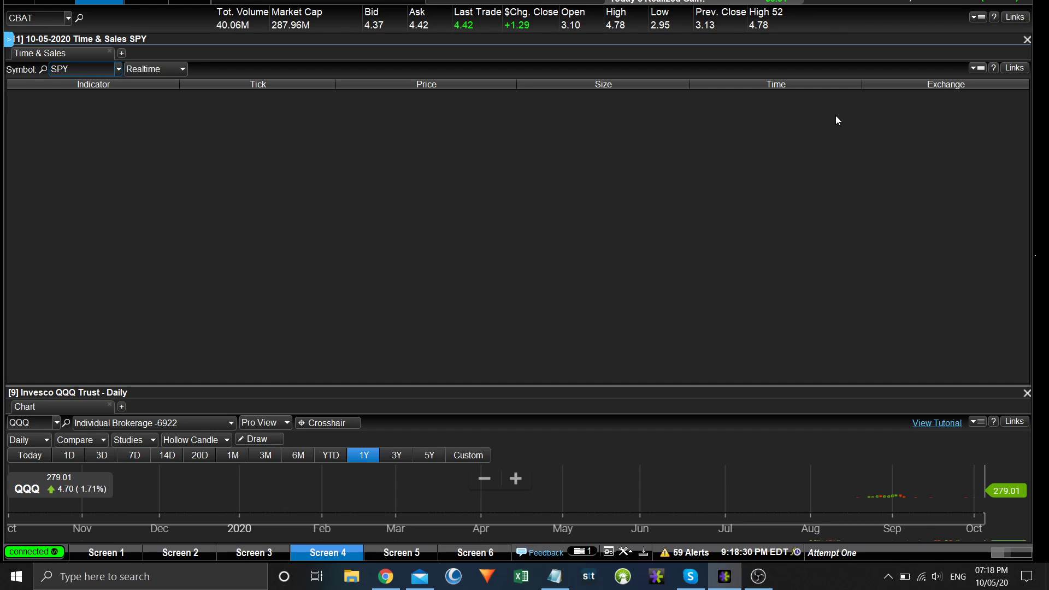
click(1026, 39)
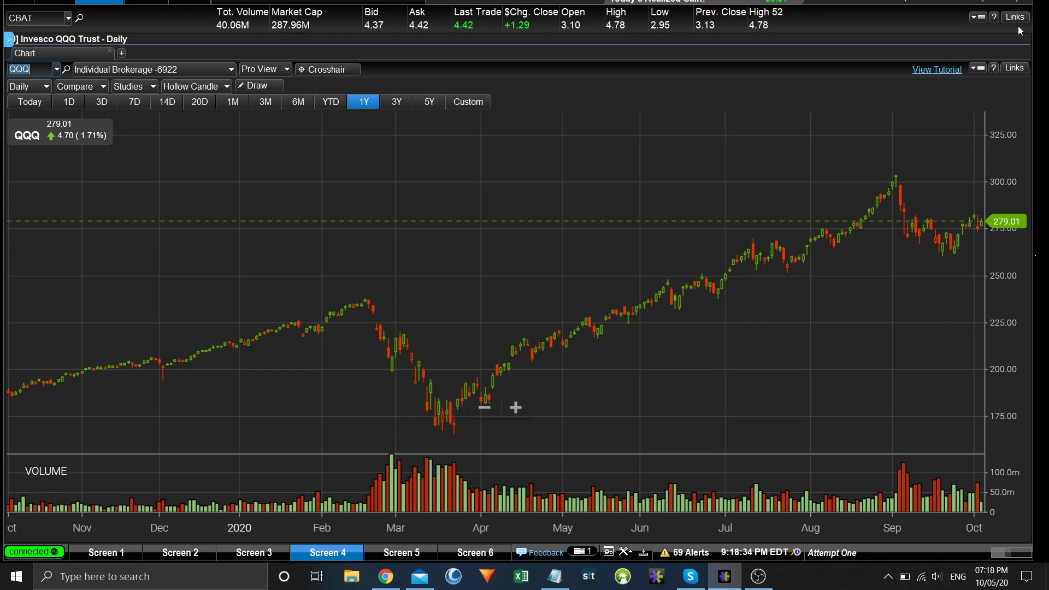
Close the chart and drag out a full-width bottom pane plus left and right top panes
click(109, 51)
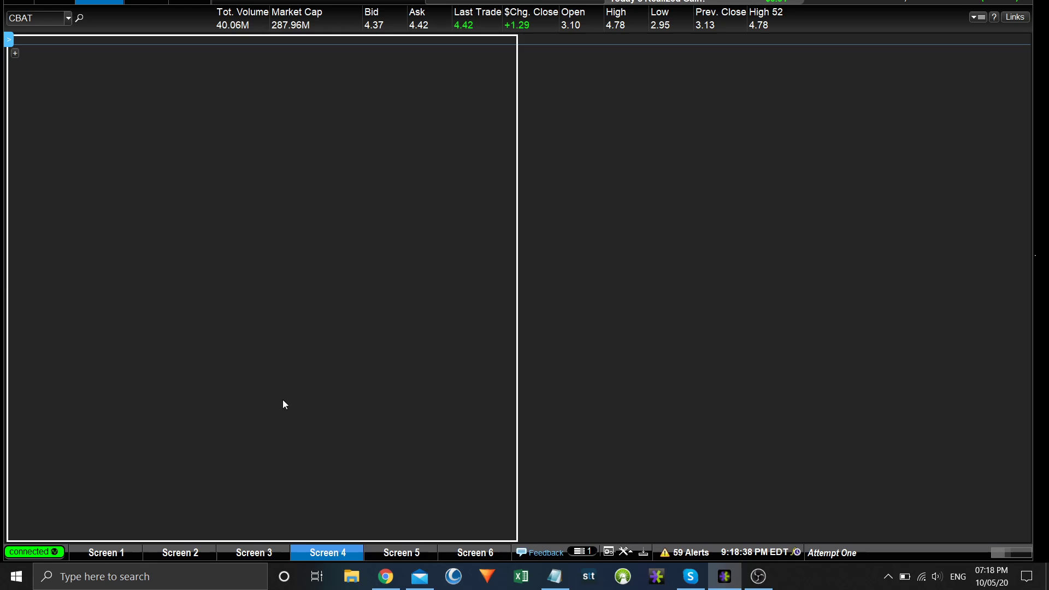
drag(283, 401, 431, 394)
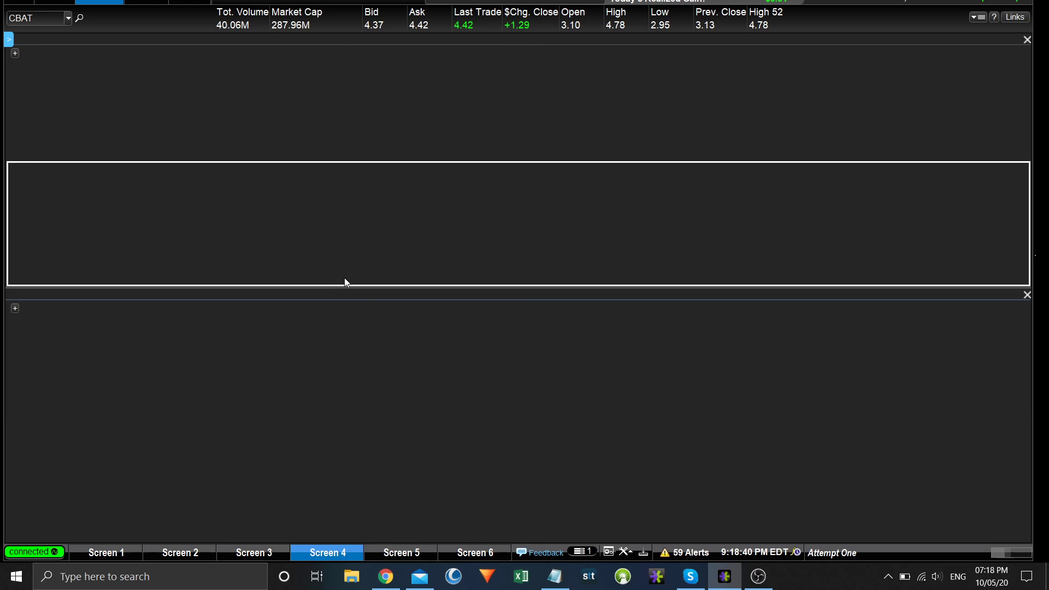
drag(345, 278, 605, 190)
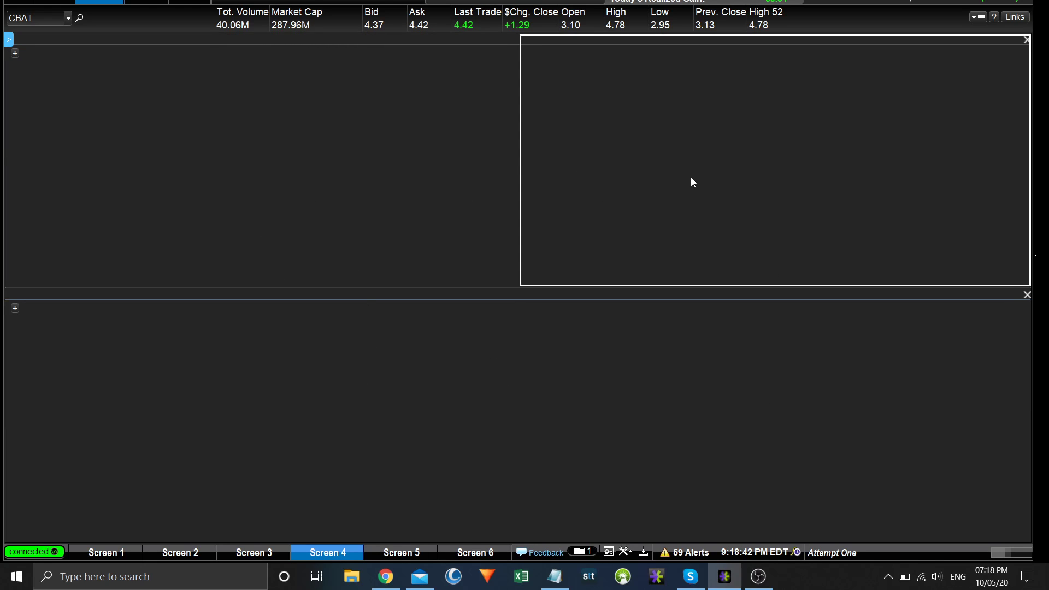
mouse_move(690, 182)
mouse_down()
mouse_move(451, 146)
mouse_move(440, 199)
mouse_up()
Place the QQQ chart in the bottom pane and QQQ Market Depth in the top-left pane
click(16, 309)
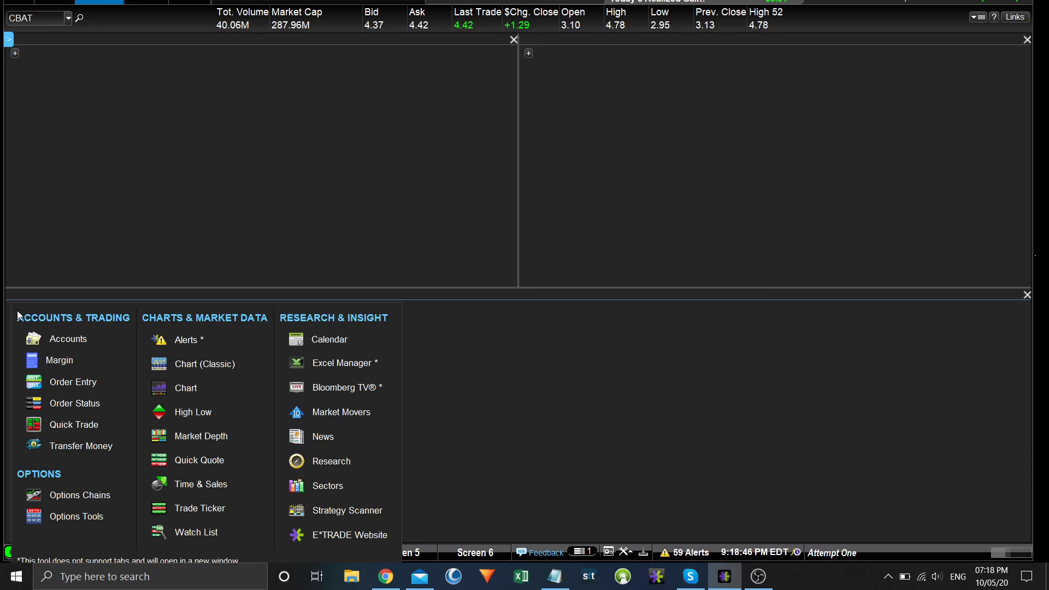
click(184, 388)
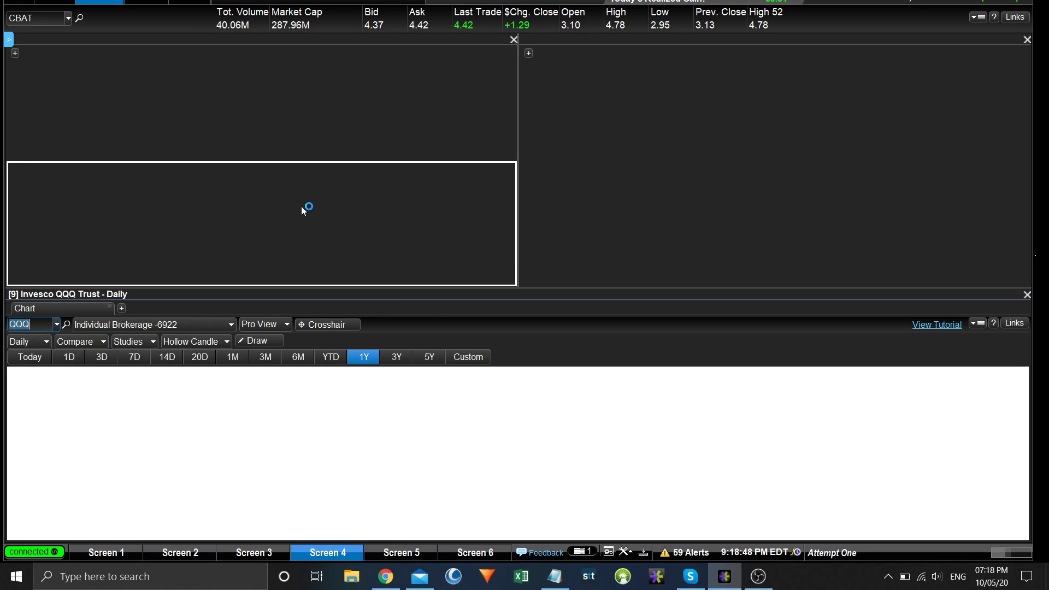
click(15, 53)
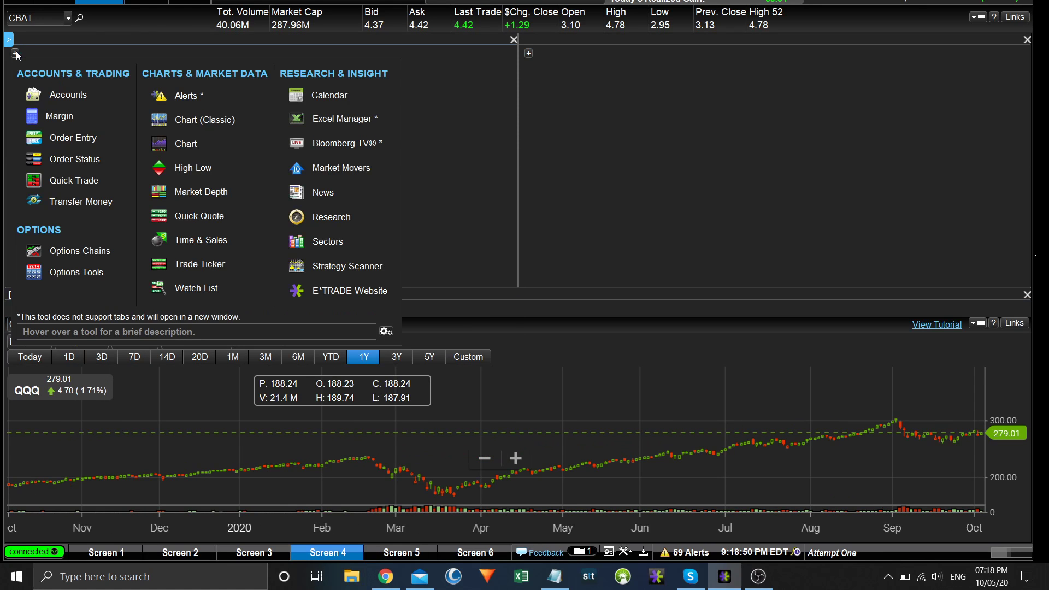
click(189, 193)
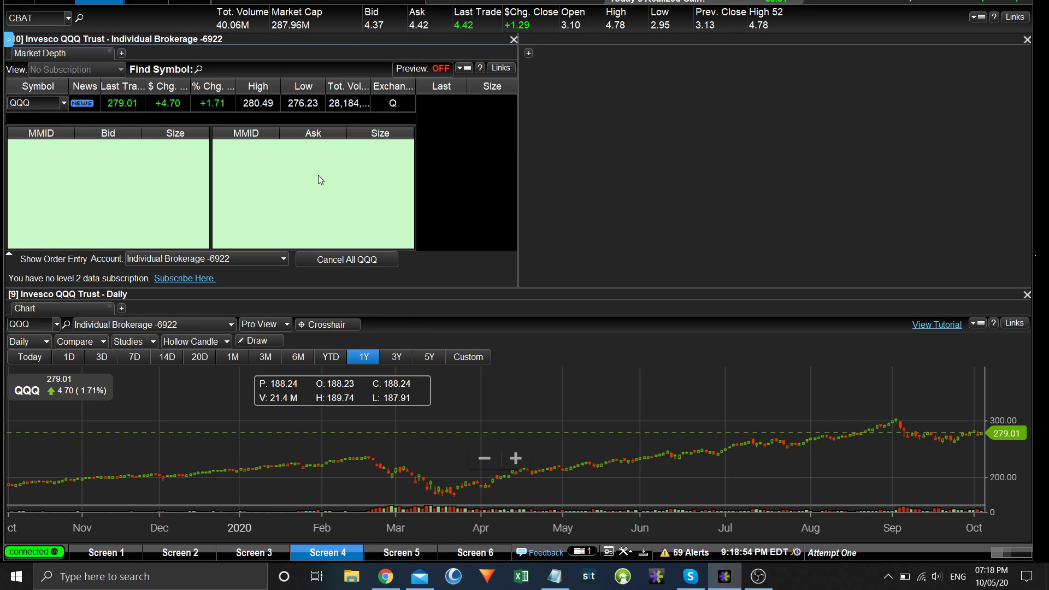
click(528, 52)
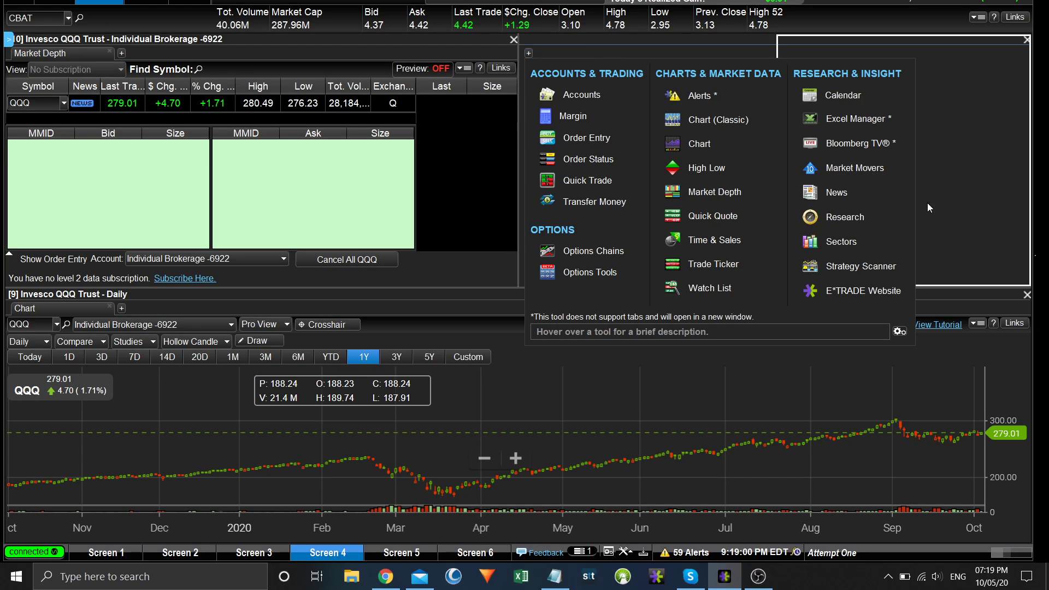
Split the right pane and put QQQ Time & Sales in the new middle pane
click(528, 52)
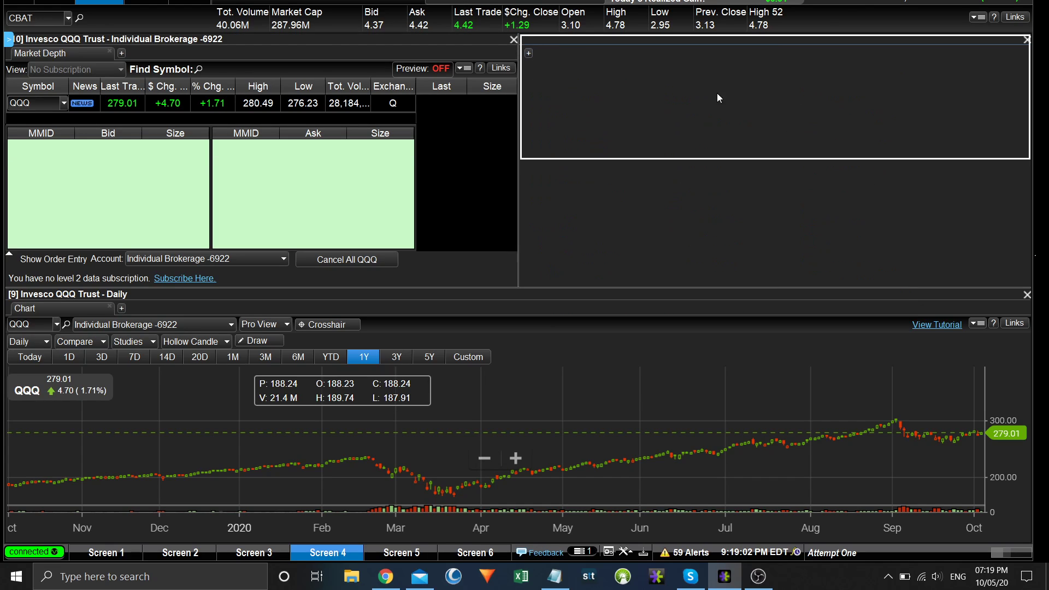
click(528, 53)
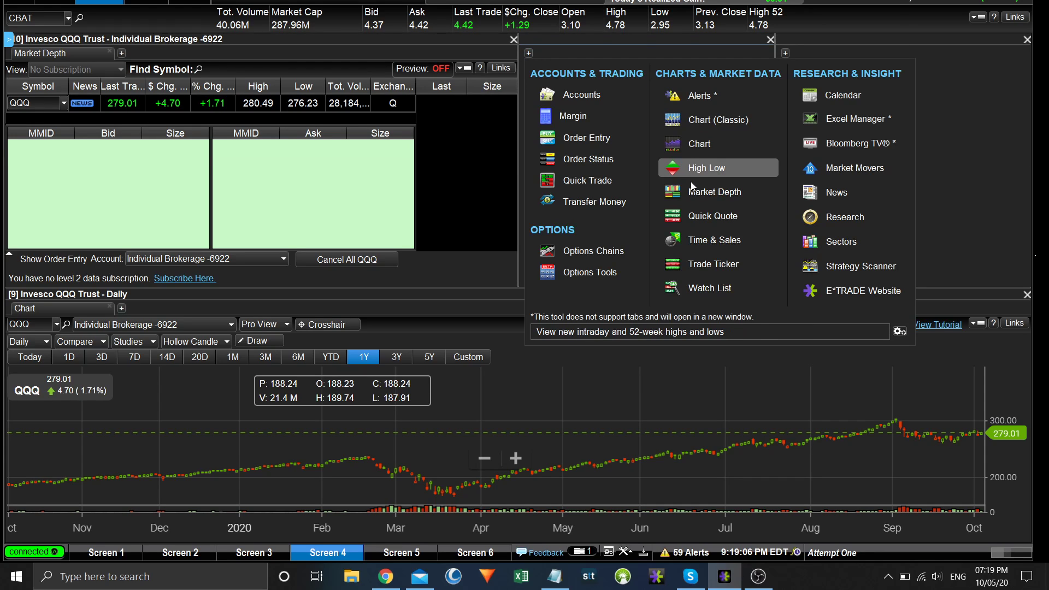
click(757, 219)
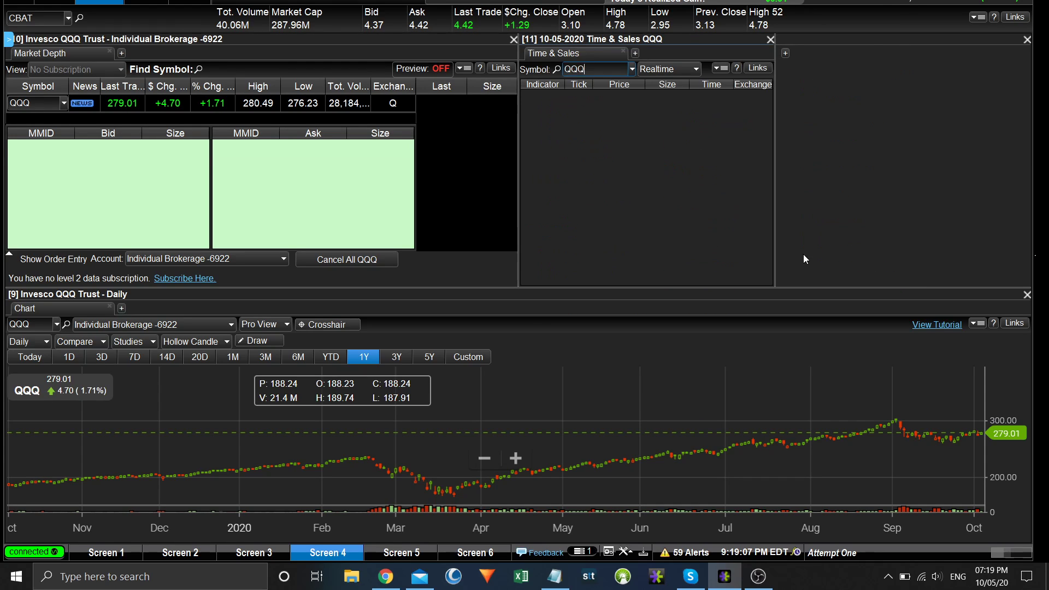
Add an Order Entry ticket to the far-right pane and dismiss the order-preview notice
click(785, 53)
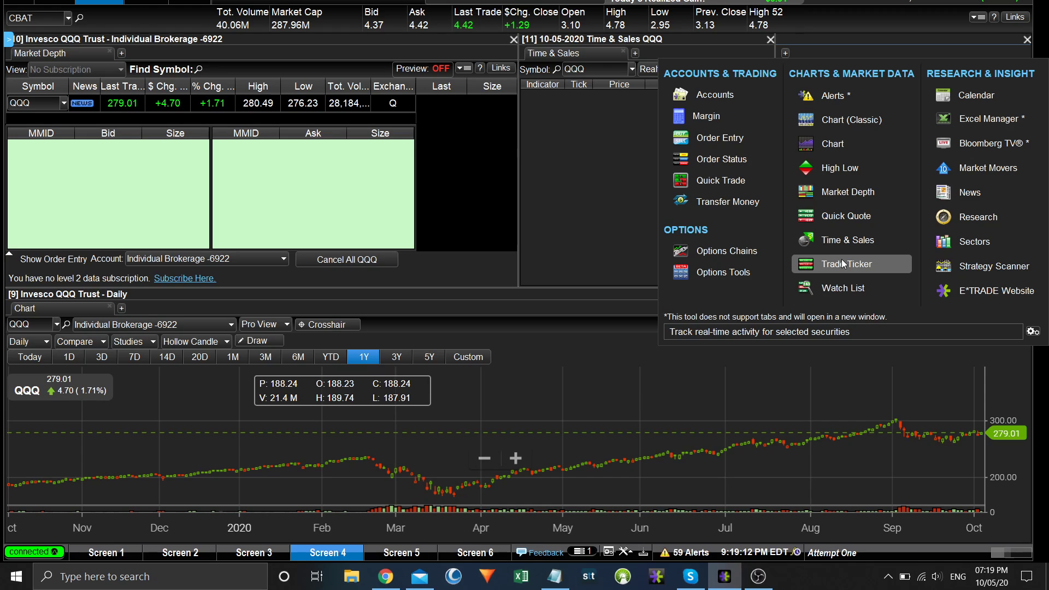
click(718, 137)
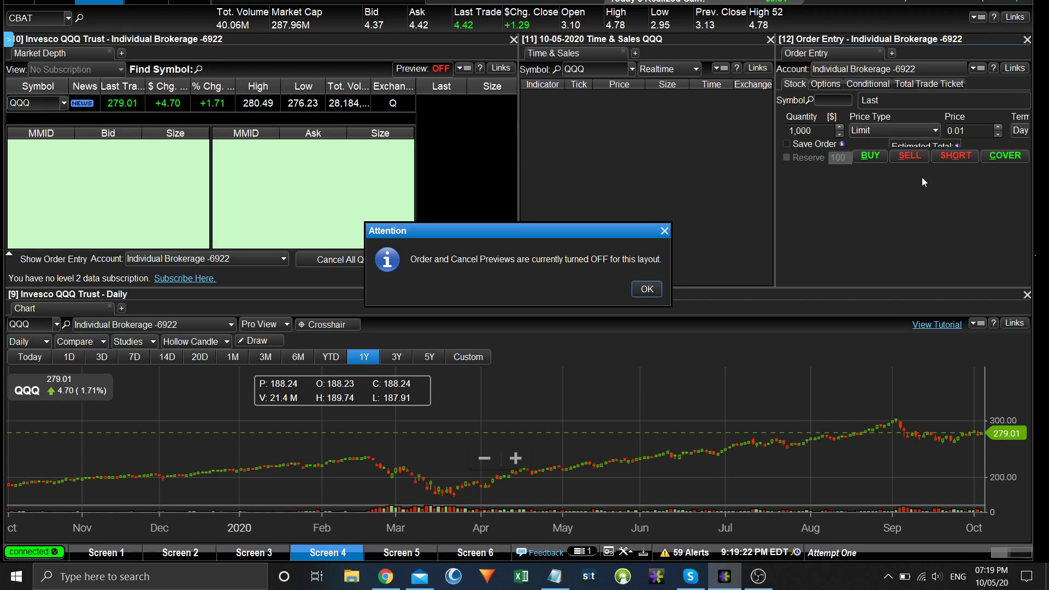
click(653, 290)
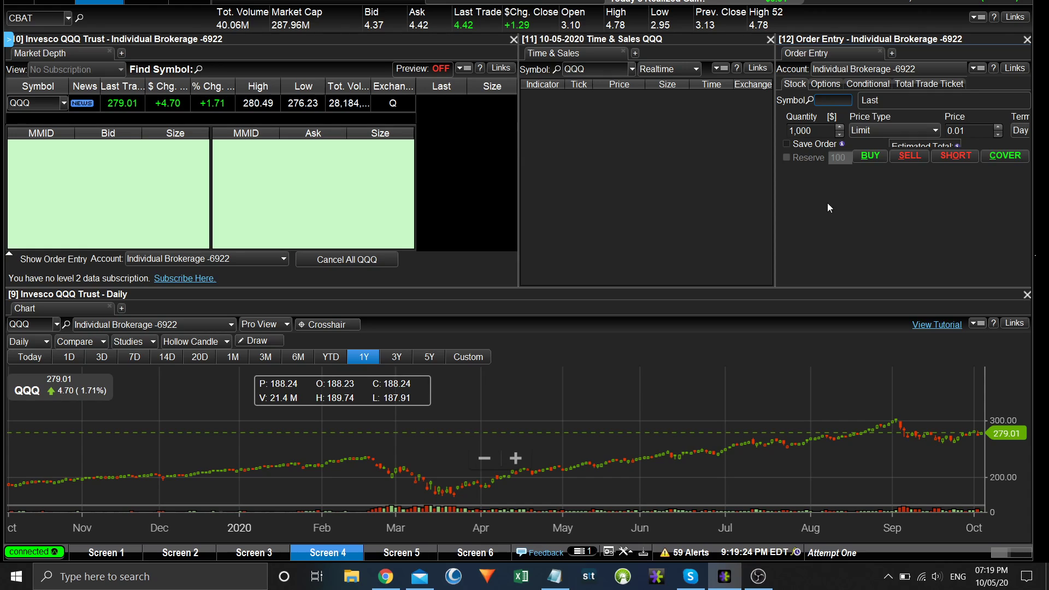